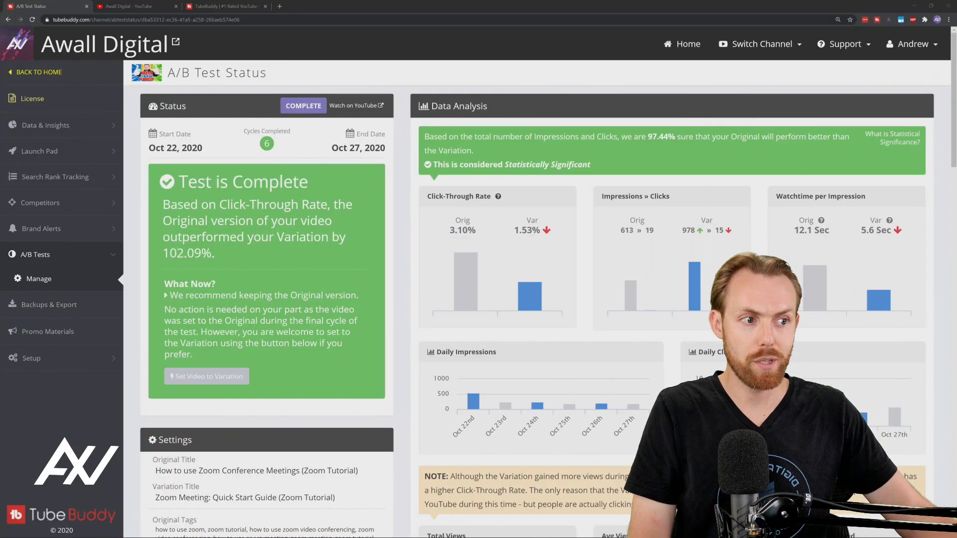
Step: From the Awall Digital channel page, launch TubeBuddy's Video A/B Testing with Create A/B Test Now
{"action": "scroll", "coordinate": [582, 311], "scroll_direction": "down", "scroll_amount": 2}
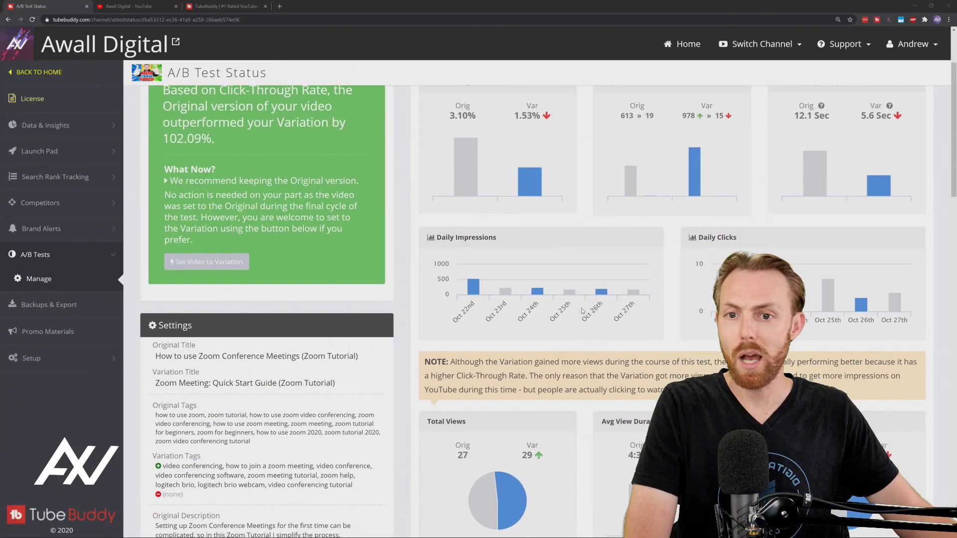
{"action": "scroll", "coordinate": [582, 311], "scroll_direction": "down", "scroll_amount": 4}
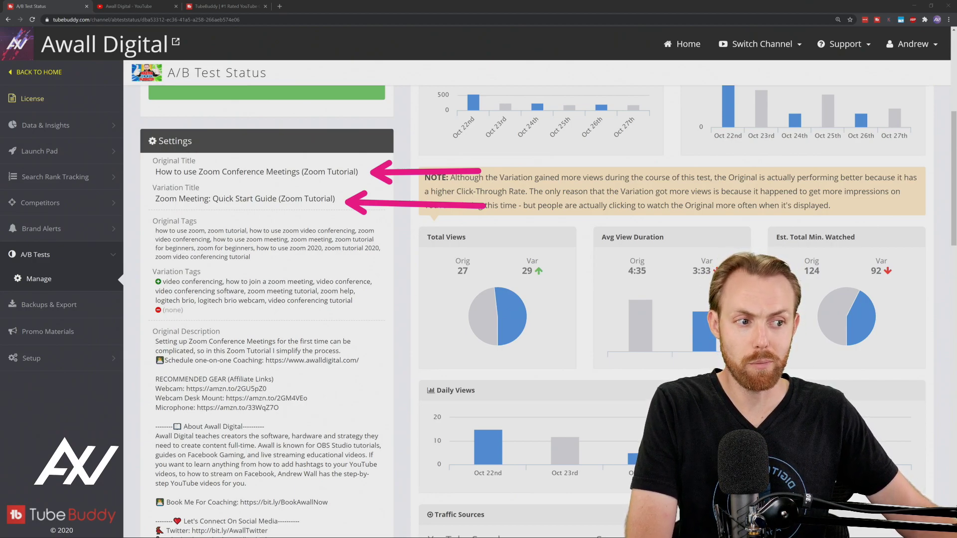
{"action": "scroll", "coordinate": [670, 264], "scroll_direction": "up", "scroll_amount": 6}
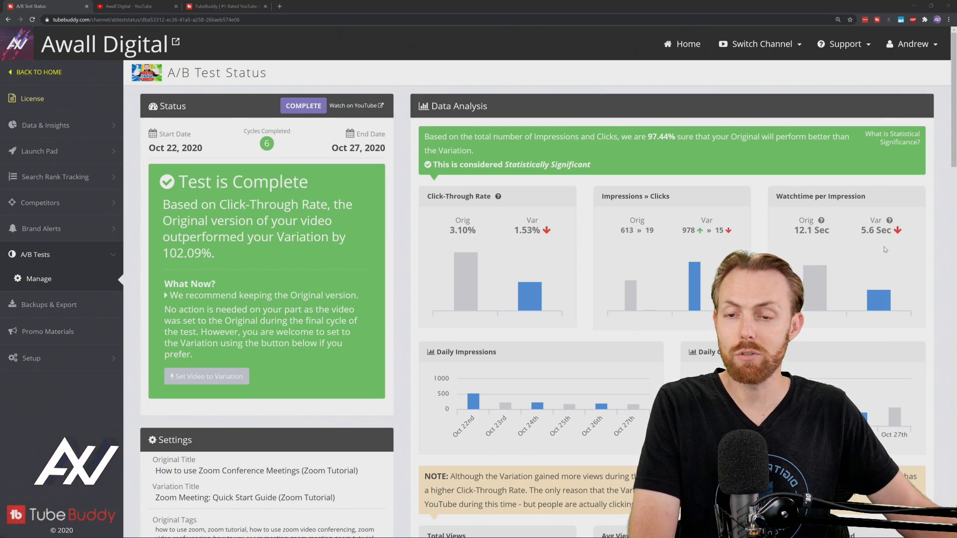
{"action": "mouse_move", "coordinate": [546, 272]}
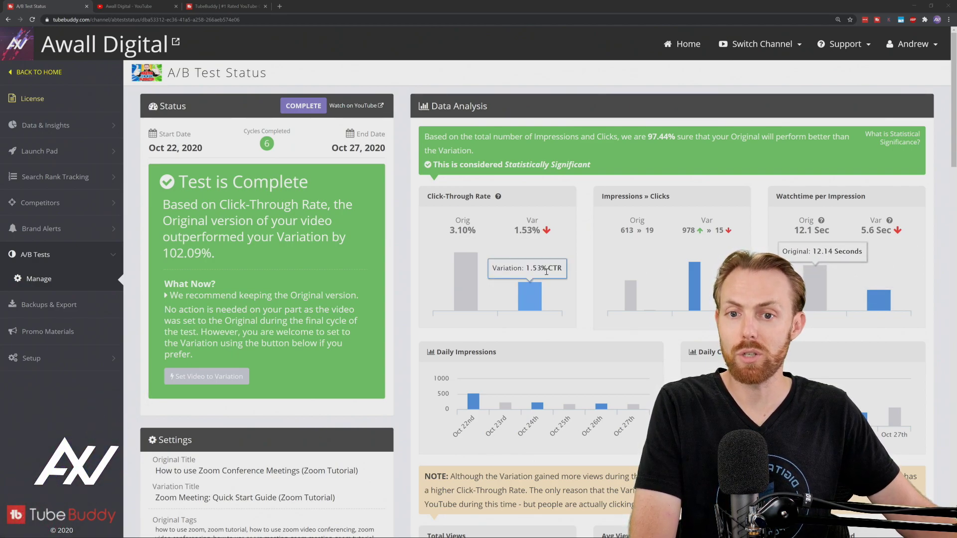
{"action": "left_click", "coordinate": [144, 9]}
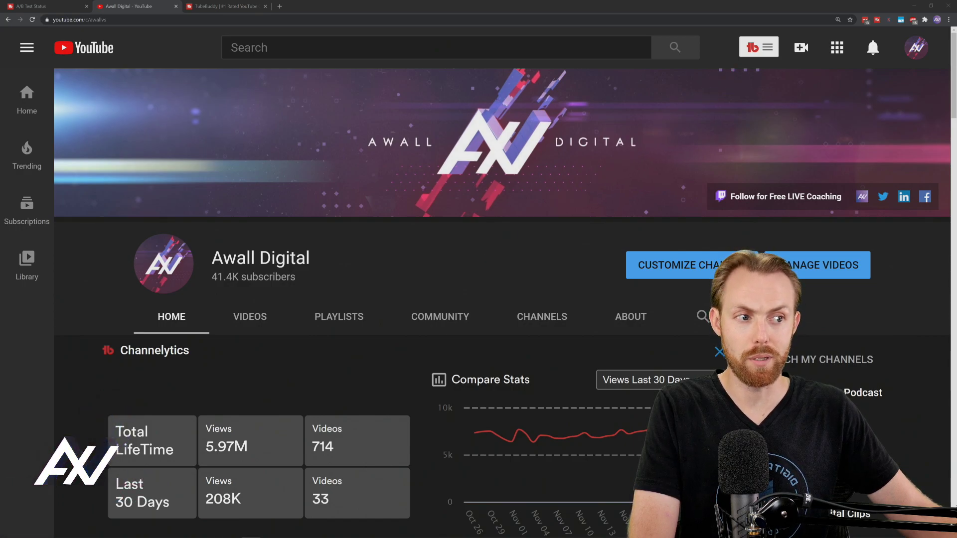
{"action": "left_click", "coordinate": [758, 48]}
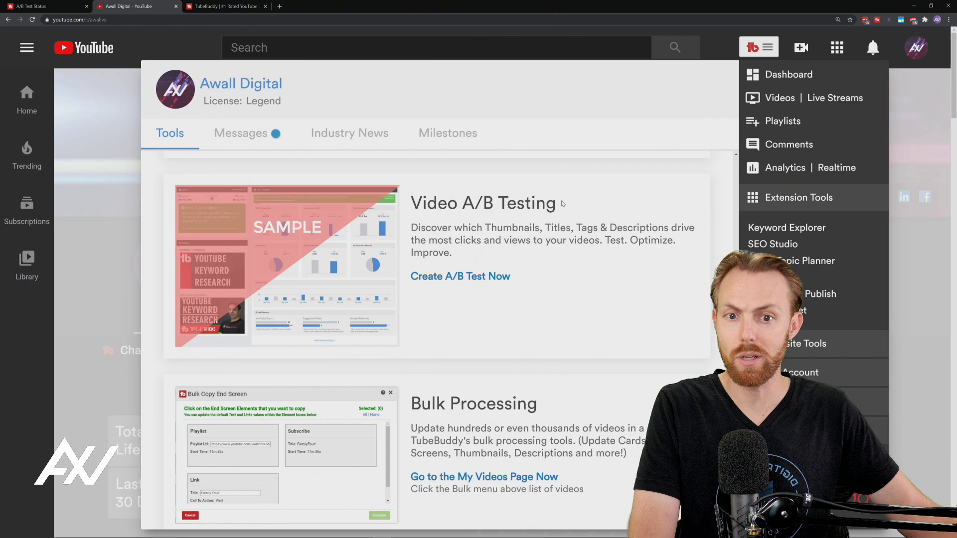
{"action": "scroll", "coordinate": [561, 200], "scroll_direction": "up", "scroll_amount": 10}
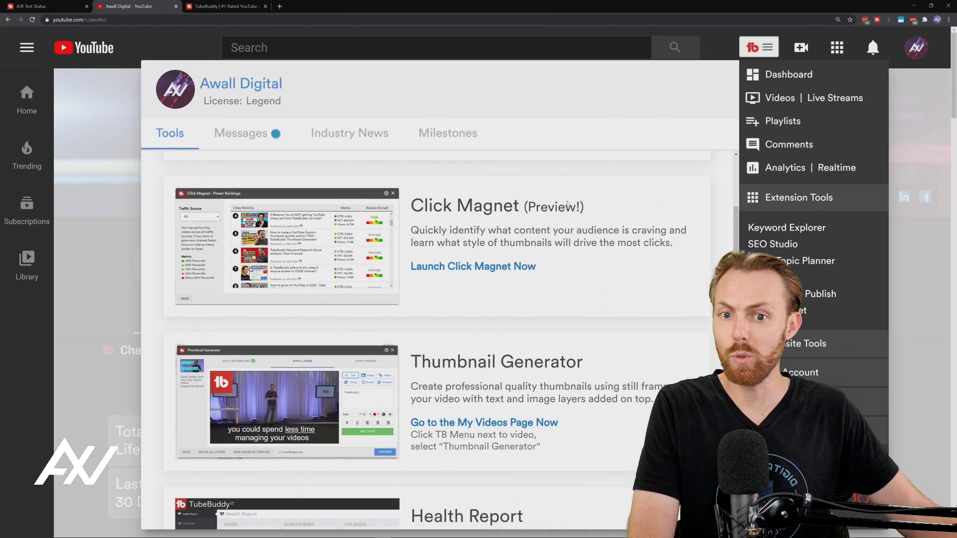
{"action": "scroll", "coordinate": [567, 205], "scroll_direction": "down", "scroll_amount": 6}
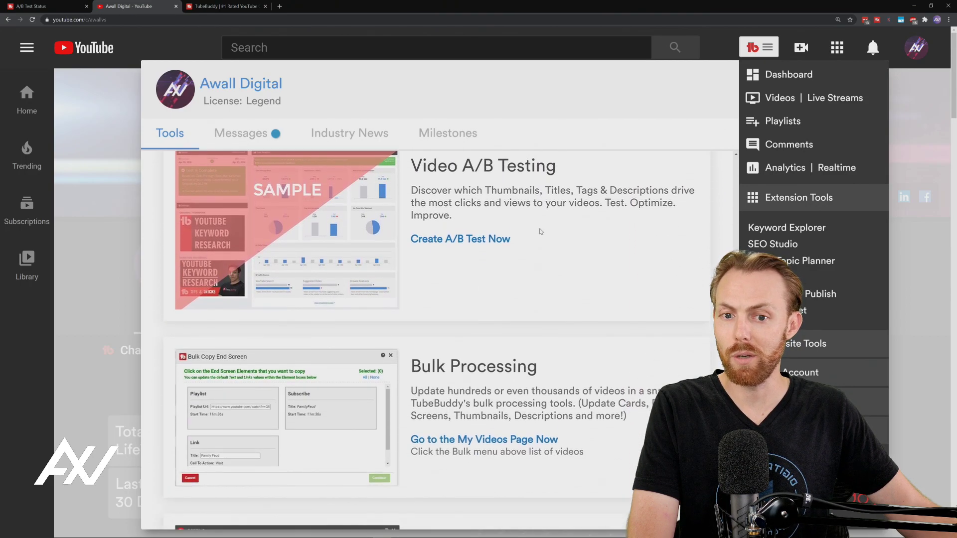
{"action": "left_click", "coordinate": [491, 242]}
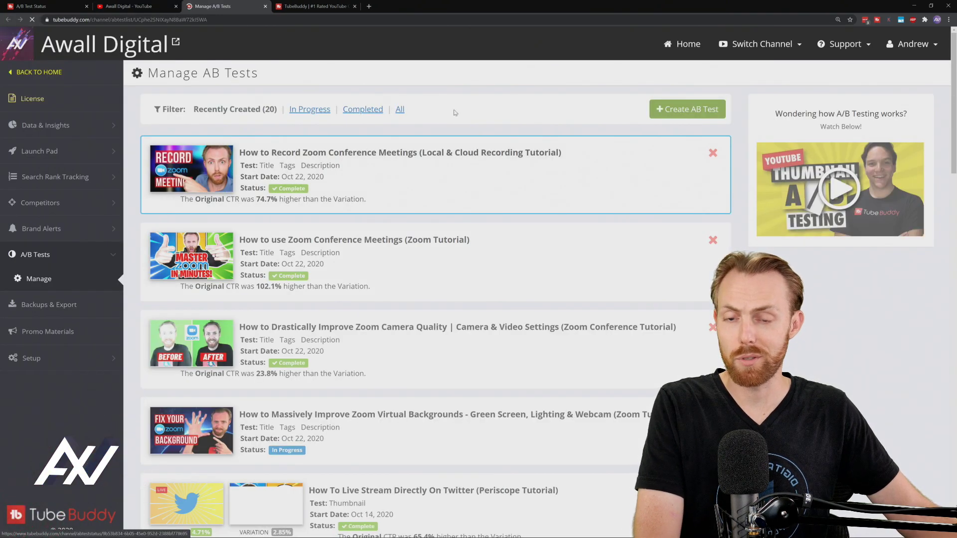
{"action": "left_click", "coordinate": [304, 7]}
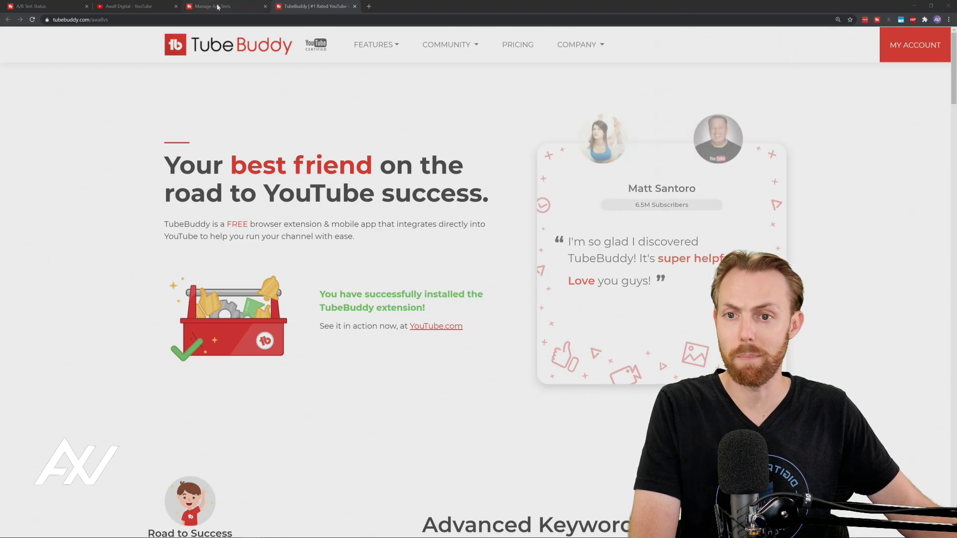
{"action": "key", "text": "ctrl+shift+Tab"}
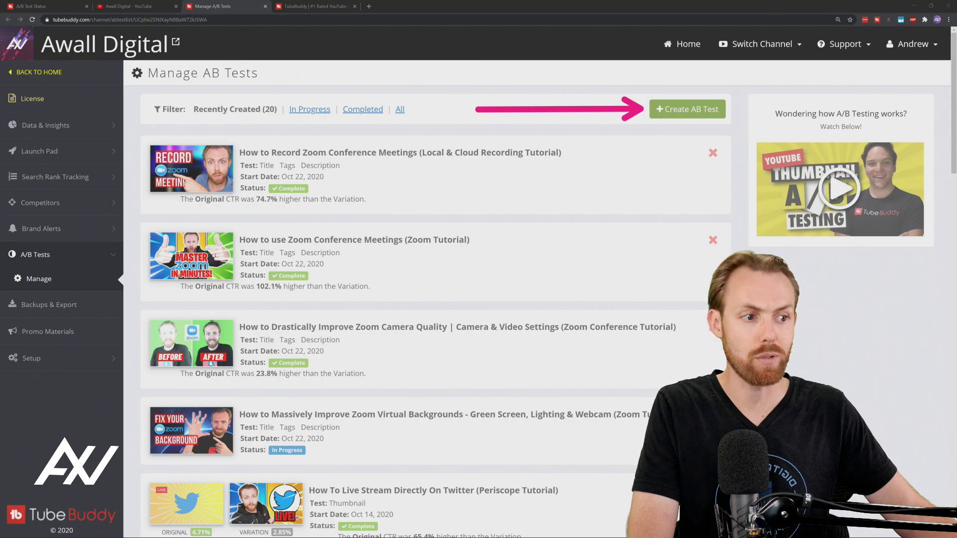
Step: Use the green Create AB Test button to reach the video-selection Setup step
{"action": "left_click", "coordinate": [705, 120]}
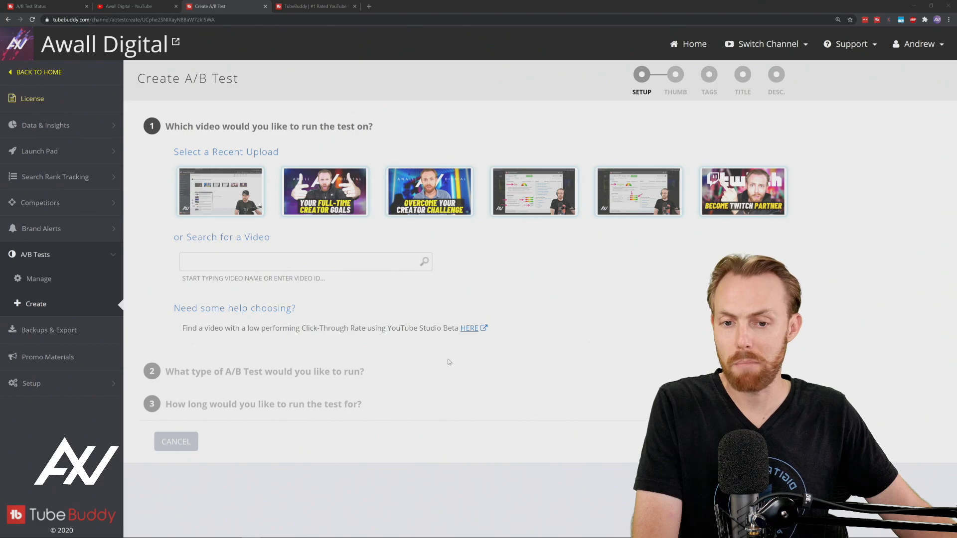
Step: Open channel analytics for the last 28 days and show the per-video impressions CTR table
{"action": "left_click", "coordinate": [470, 329]}
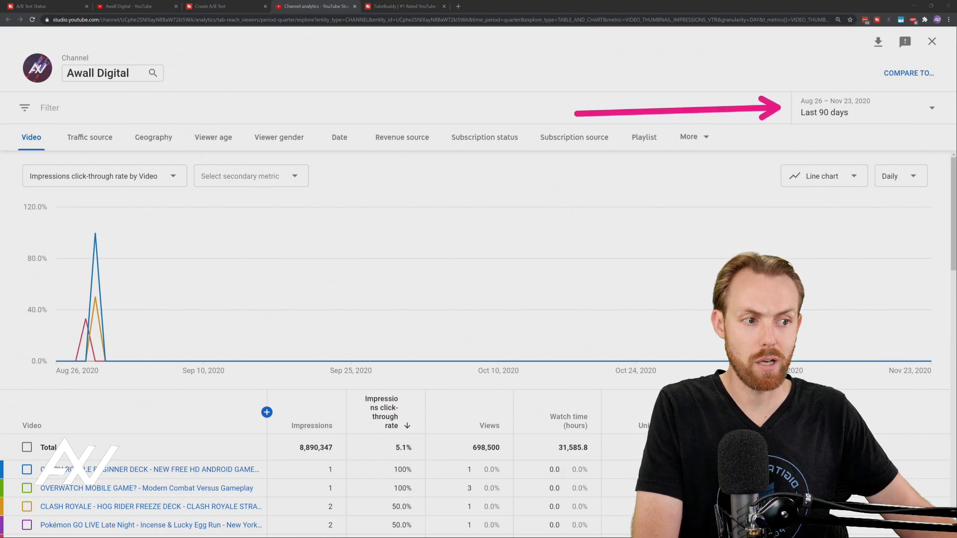
{"action": "left_click", "coordinate": [838, 117]}
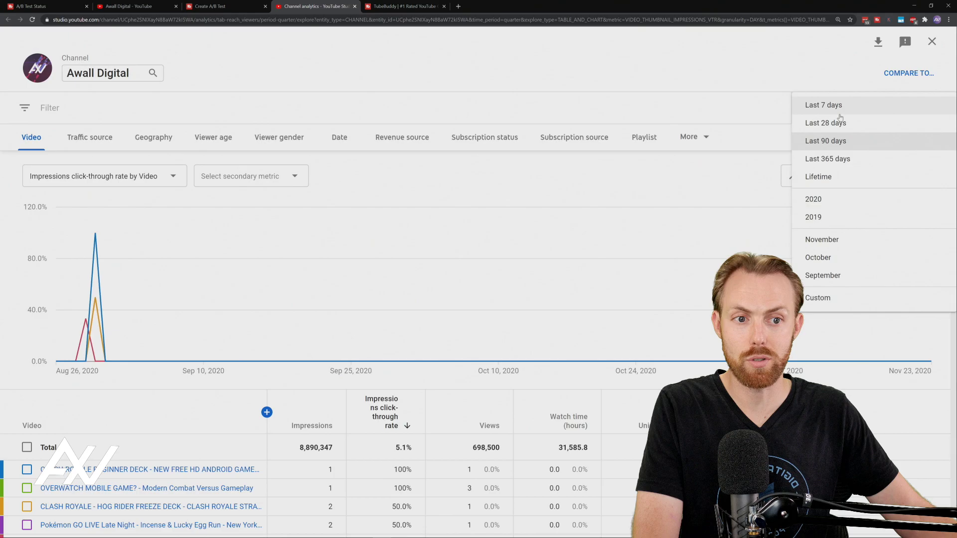
{"action": "left_click", "coordinate": [832, 122]}
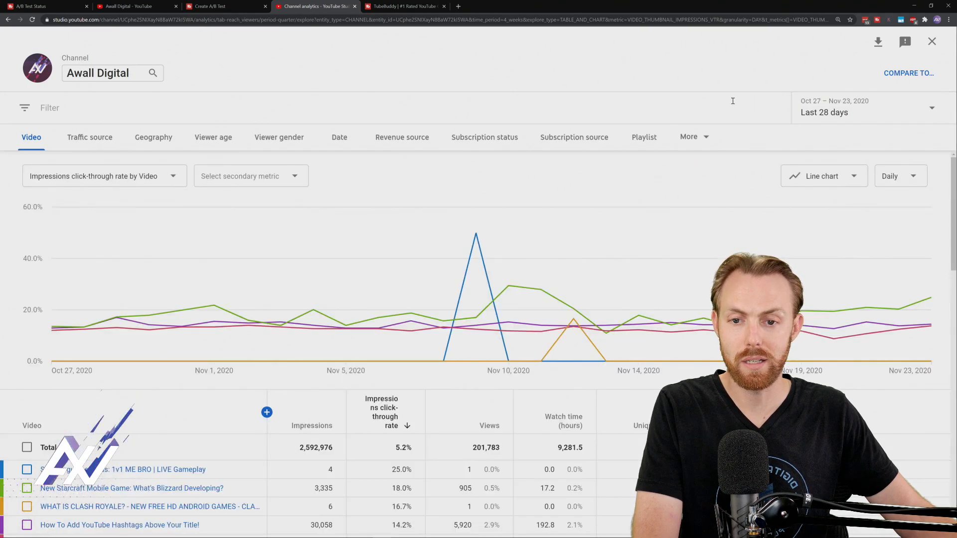
{"action": "scroll", "coordinate": [575, 267], "scroll_direction": "down", "scroll_amount": 3}
{"action": "scroll", "coordinate": [576, 271], "scroll_direction": "down", "scroll_amount": 1}
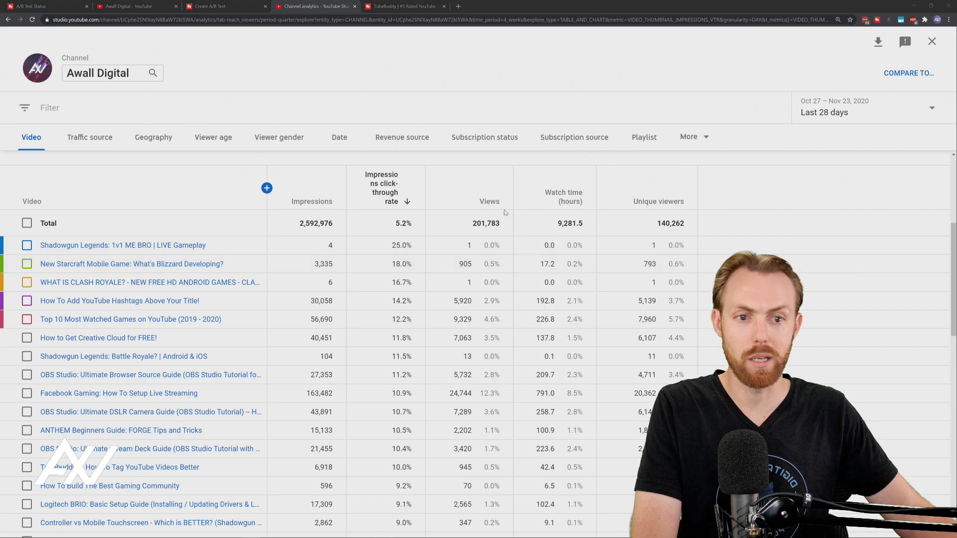
{"action": "left_click_drag", "start_coordinate": [321, 67], "coordinate": [321, 179]}
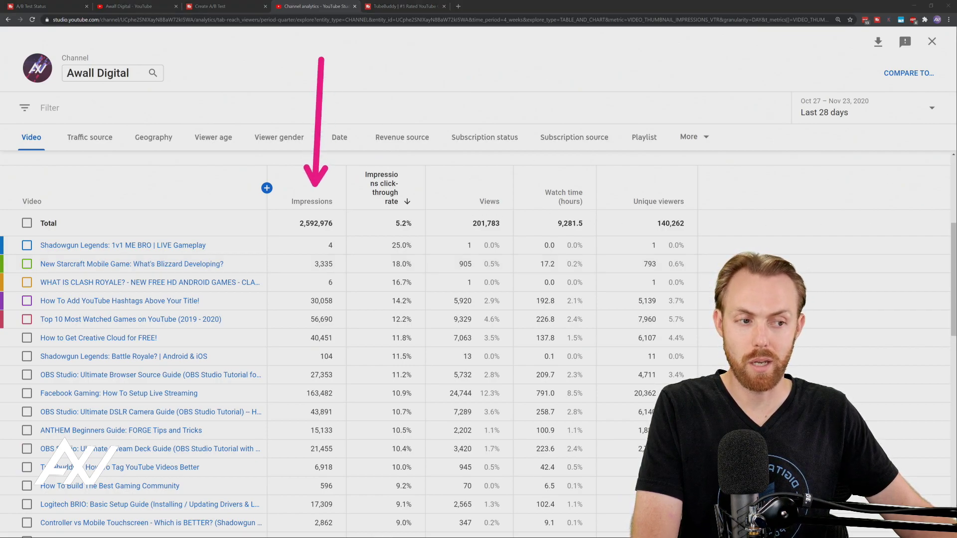
{"action": "key", "text": "Escape"}
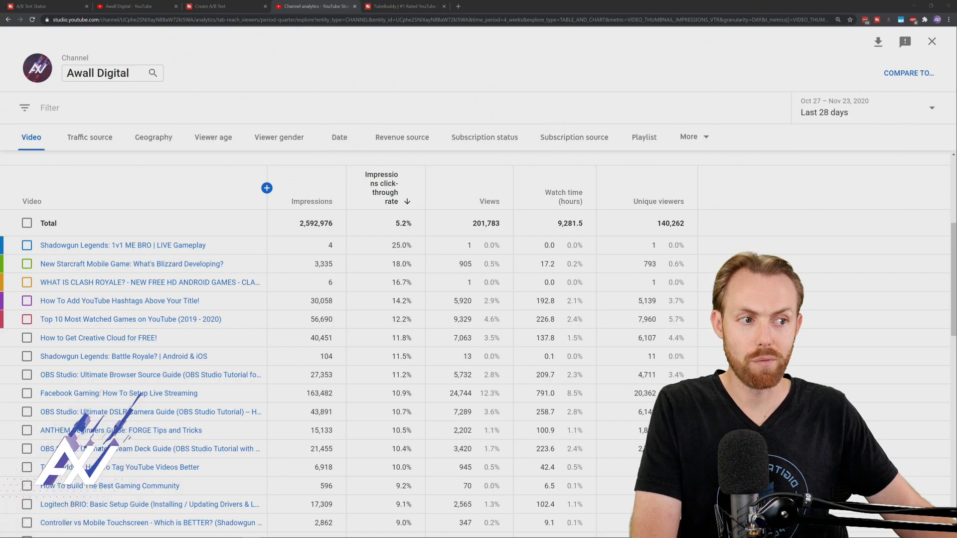
Step: Sort videos by impressions and mark the Blue Yeti 4.6% and OBS guide 2.8% CTRs
{"action": "left_click", "coordinate": [314, 201]}
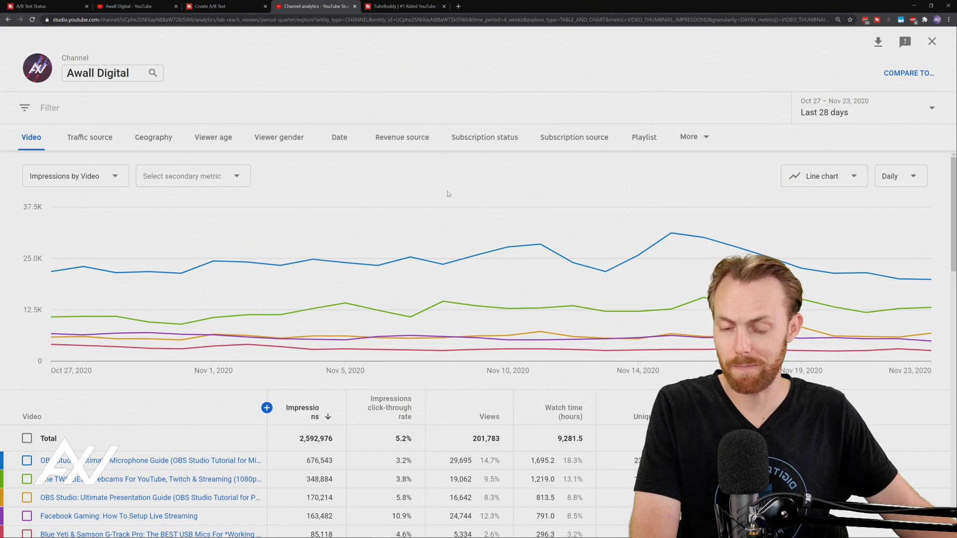
{"action": "scroll", "coordinate": [448, 194], "scroll_direction": "down", "scroll_amount": 5}
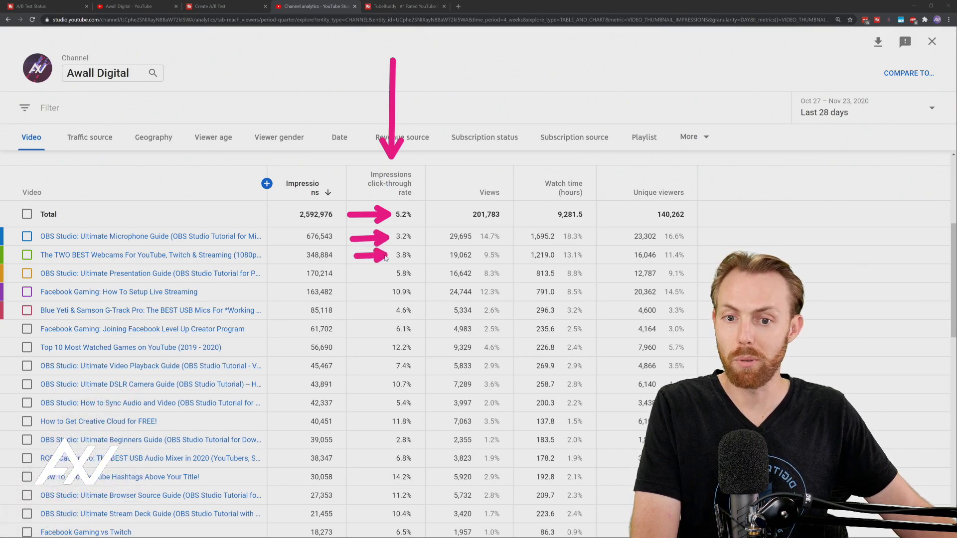
{"action": "left_click_drag", "start_coordinate": [363, 313], "coordinate": [389, 315]}
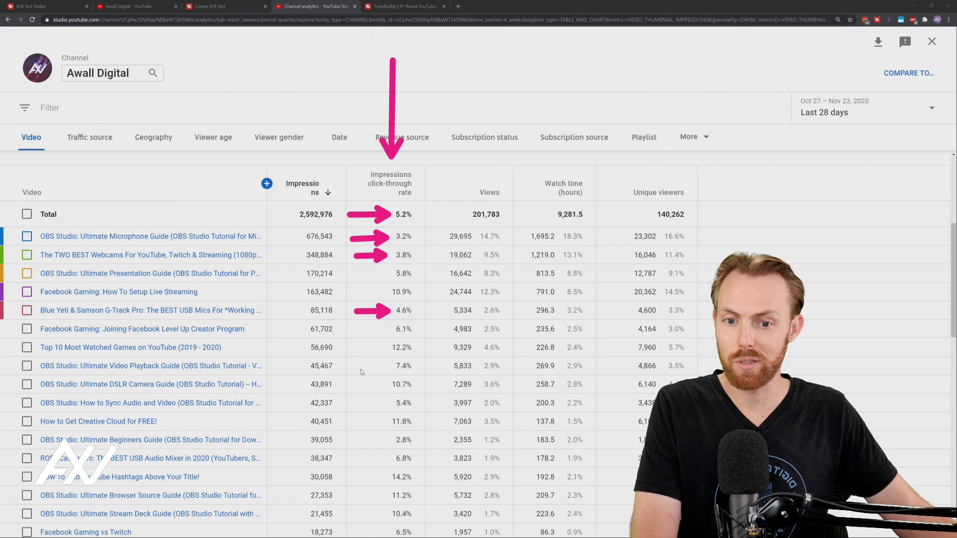
{"action": "left_click_drag", "start_coordinate": [373, 442], "coordinate": [390, 442]}
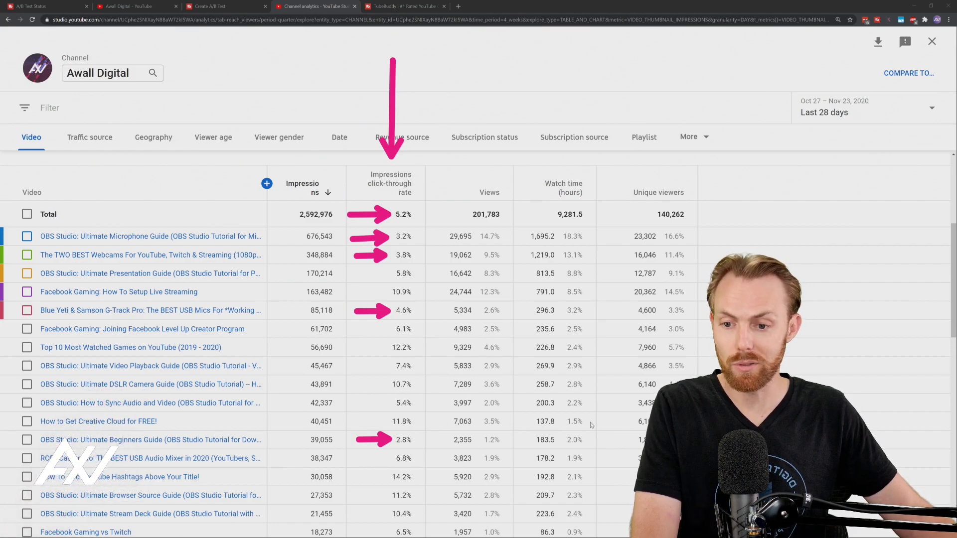
{"action": "key", "text": "Escape"}
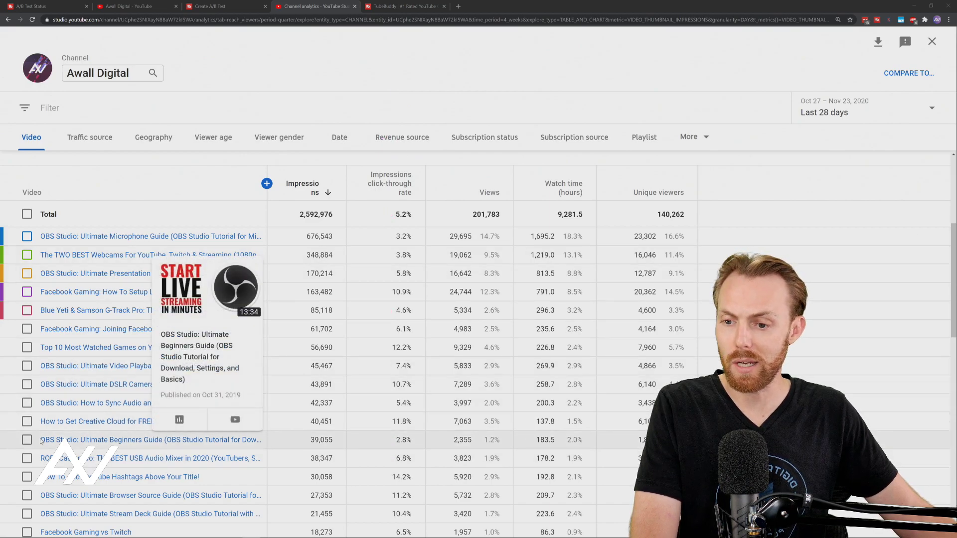
Step: Copy the 'OBS Studio: Ultimate Beginners Guide' title and return to the Create A/B Test page
{"action": "left_click_drag", "start_coordinate": [41, 440], "coordinate": [164, 444]}
{"action": "key", "text": "ctrl+c"}
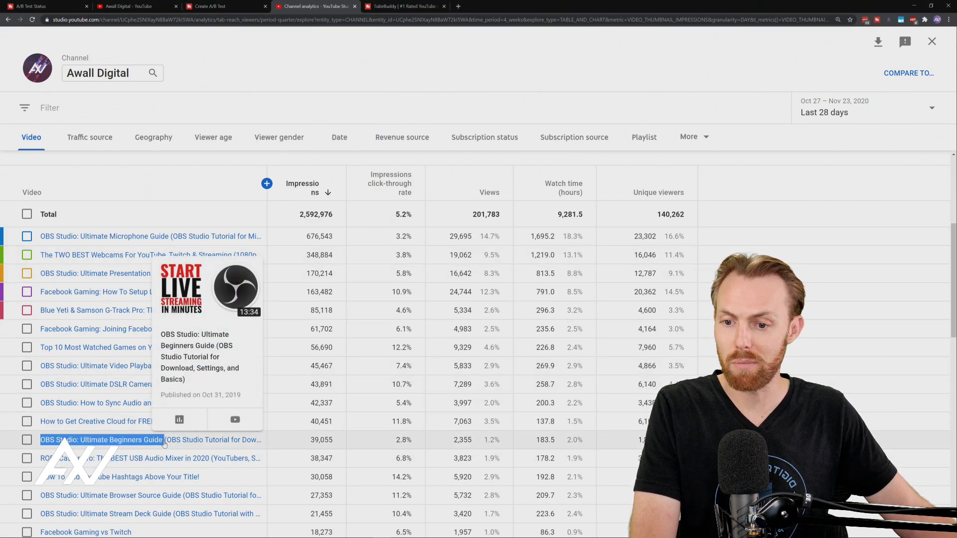
{"action": "right_click", "coordinate": [121, 441]}
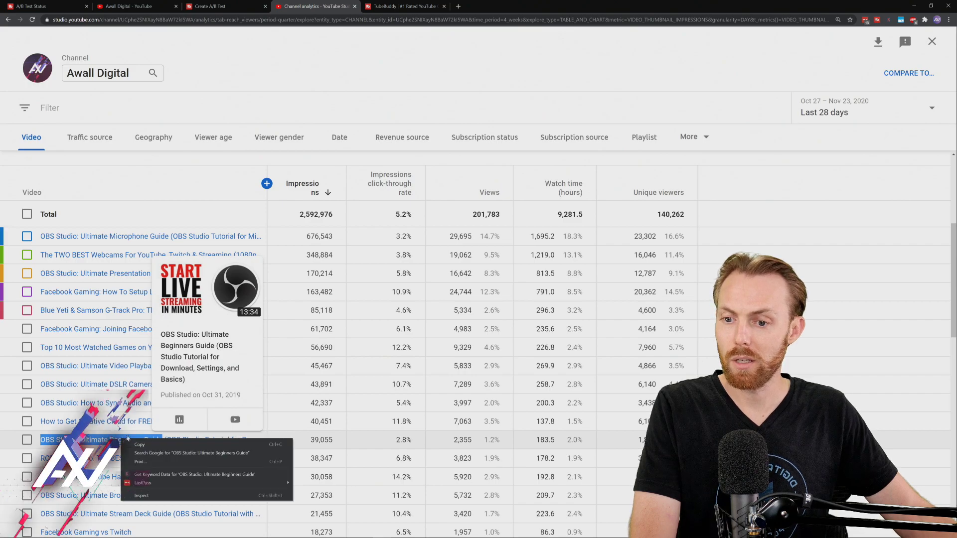
{"action": "left_click", "coordinate": [150, 448]}
{"action": "left_click", "coordinate": [236, 7]}
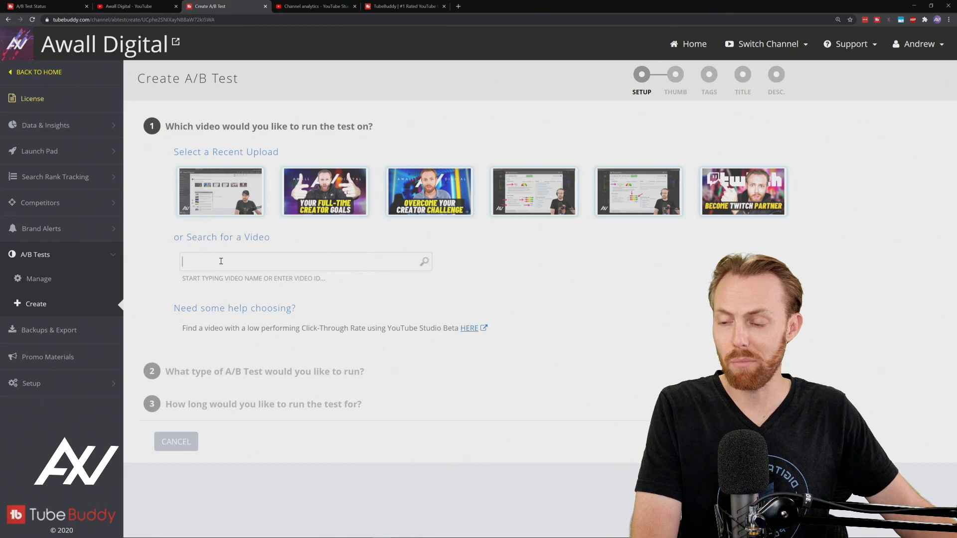
Step: Paste the copied title into the video search and select OBS Studio Ultimate Beginners Guide
{"action": "left_click", "coordinate": [301, 314]}
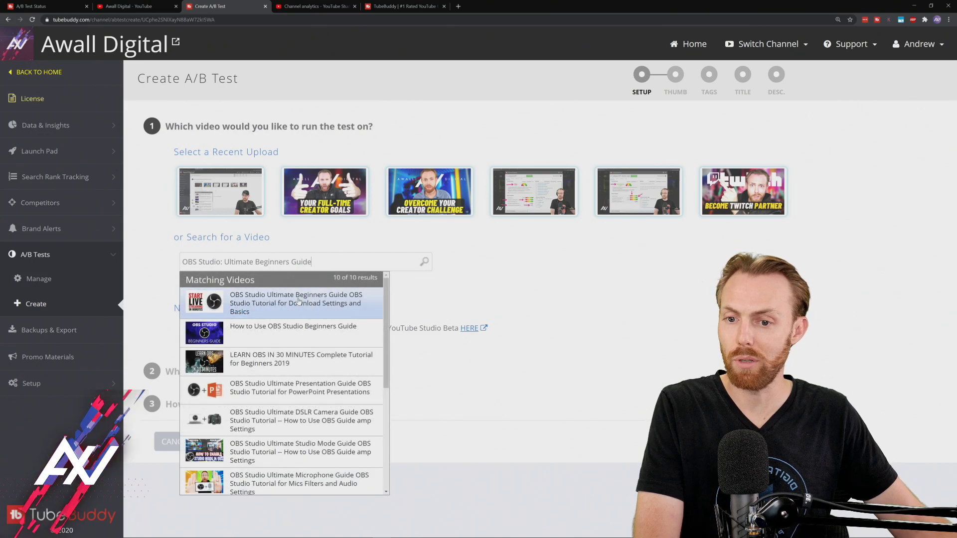
{"action": "left_click", "coordinate": [298, 303]}
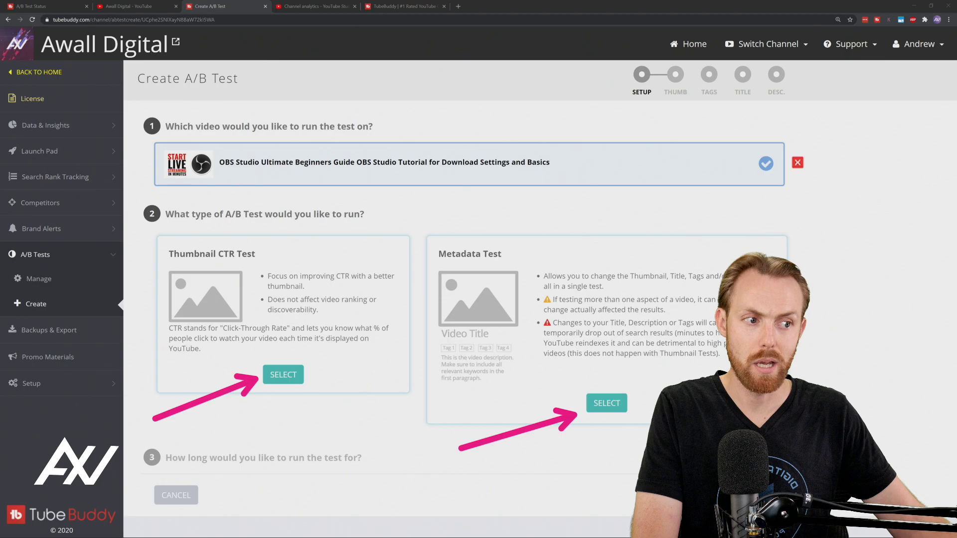
Step: Choose Metadata Test, run until statistically significant, and keep Start Test ASAP
{"action": "left_click", "coordinate": [621, 402]}
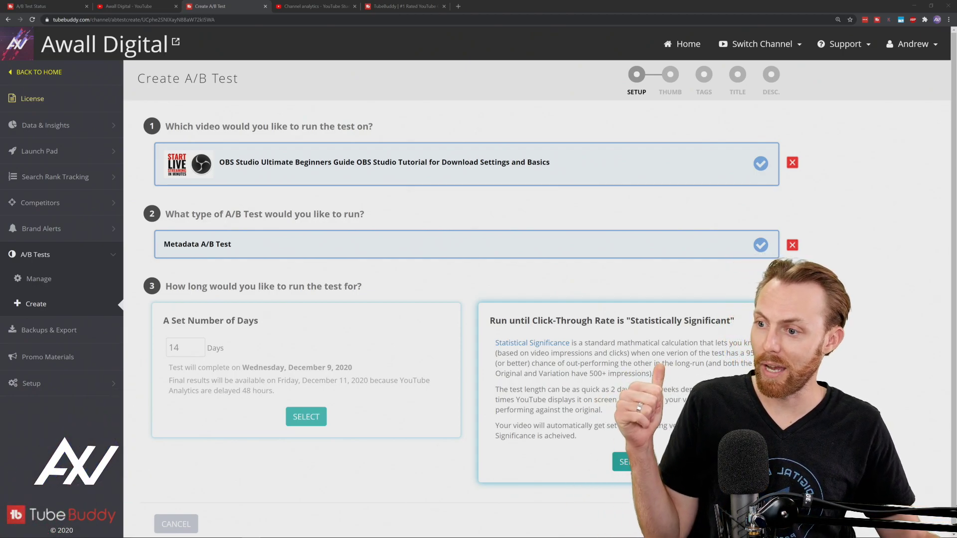
{"action": "left_click", "coordinate": [642, 464]}
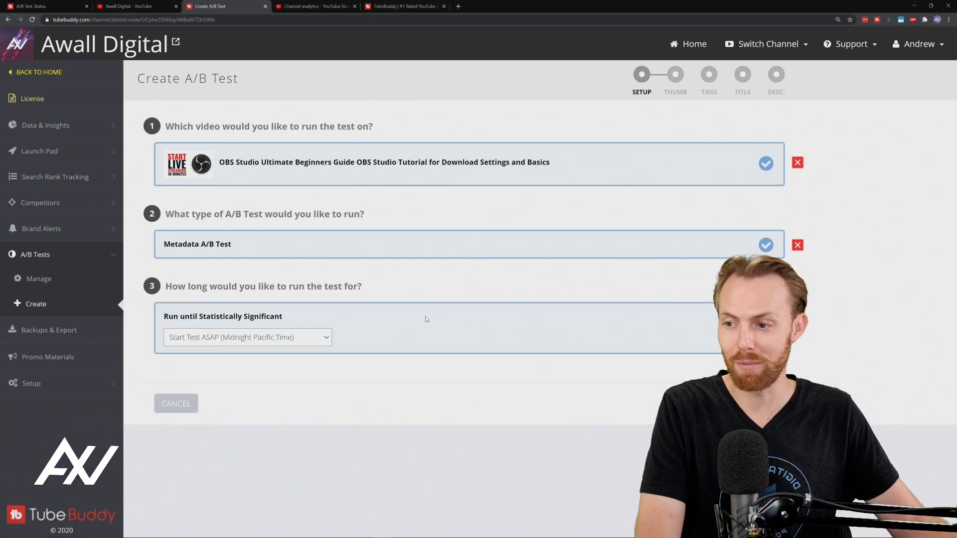
{"action": "left_click", "coordinate": [324, 339]}
{"action": "left_click", "coordinate": [319, 351]}
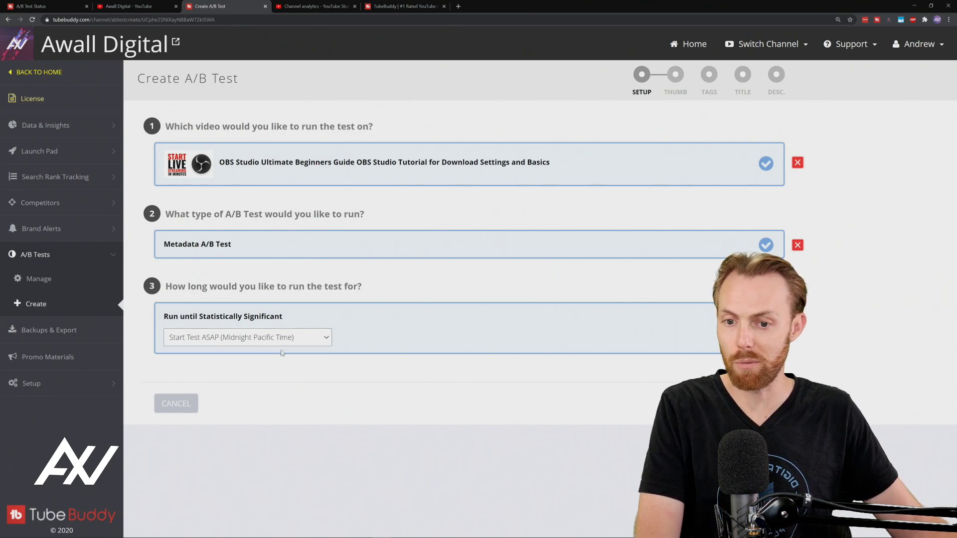
Step: Keep thumbnail and tags unchanged and remove 'OBS Studio: ' from the start of the test title
{"action": "left_click", "coordinate": [755, 403]}
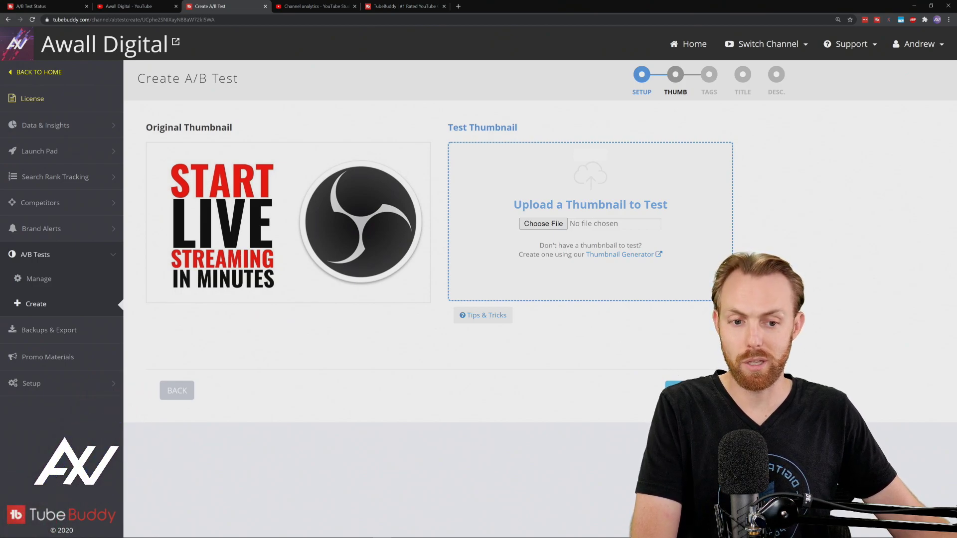
{"action": "left_click", "coordinate": [688, 391]}
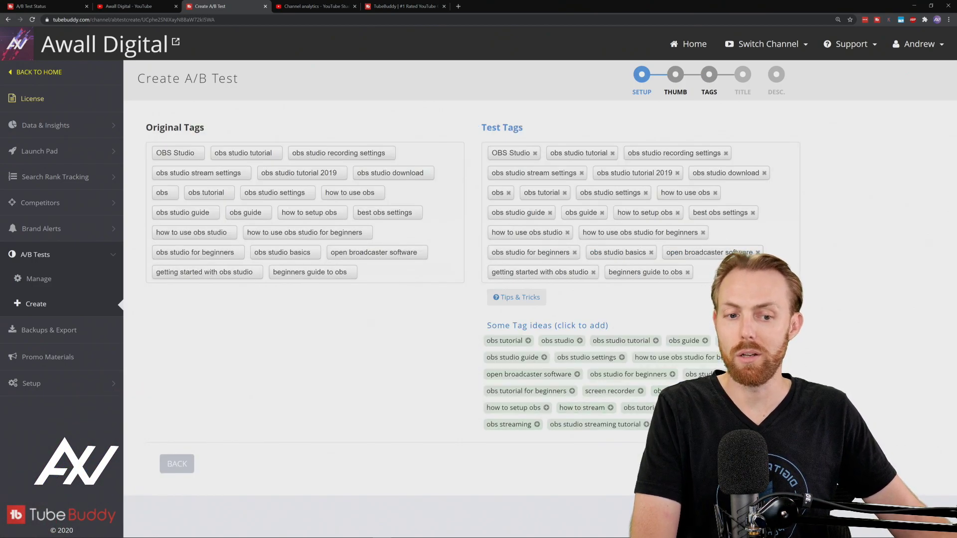
{"action": "left_click", "coordinate": [759, 464]}
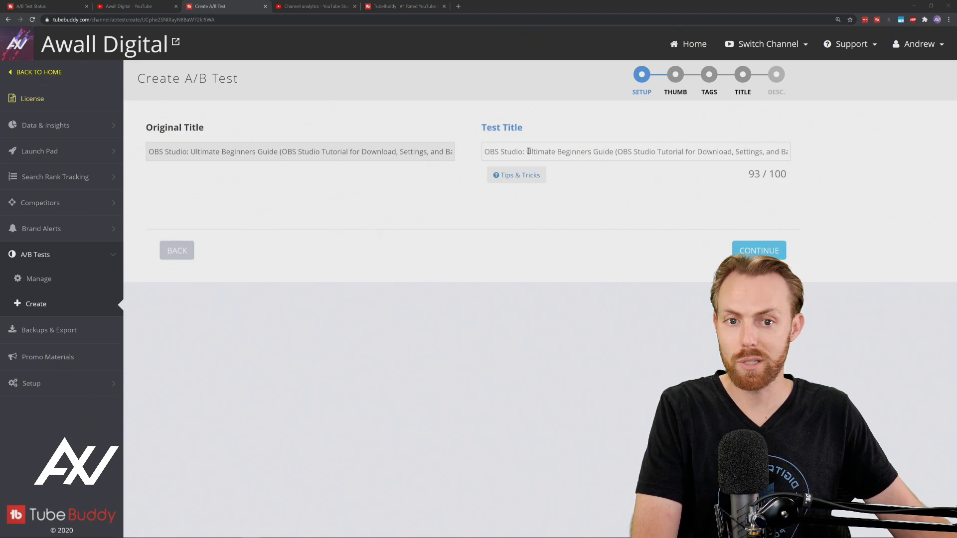
{"action": "left_click_drag", "start_coordinate": [528, 151], "coordinate": [420, 151]}
{"action": "key", "text": "BackSpace"}
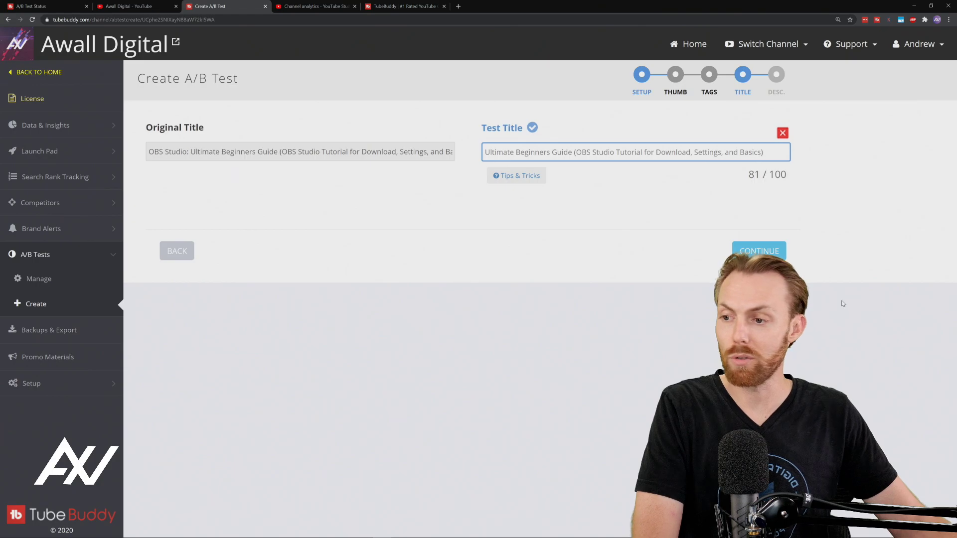
{"action": "left_click", "coordinate": [758, 251]}
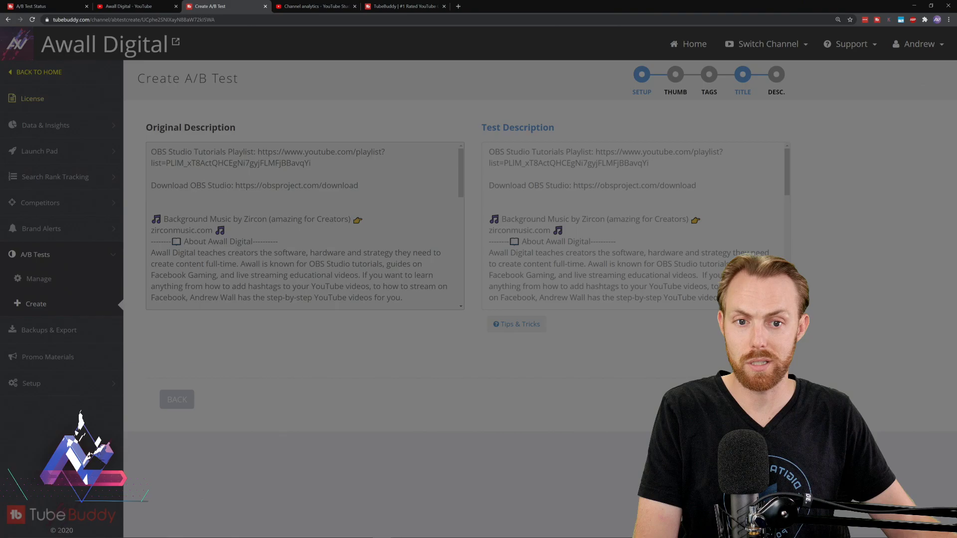
Step: Launch the title test, then stop it choosing the original version and confirm the revert
{"action": "left_click", "coordinate": [757, 399]}
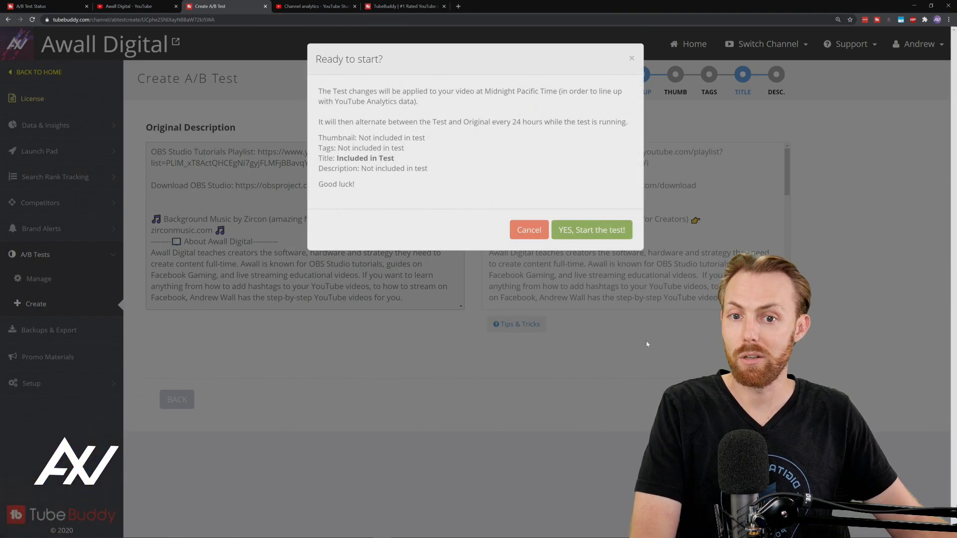
{"action": "left_click", "coordinate": [601, 234]}
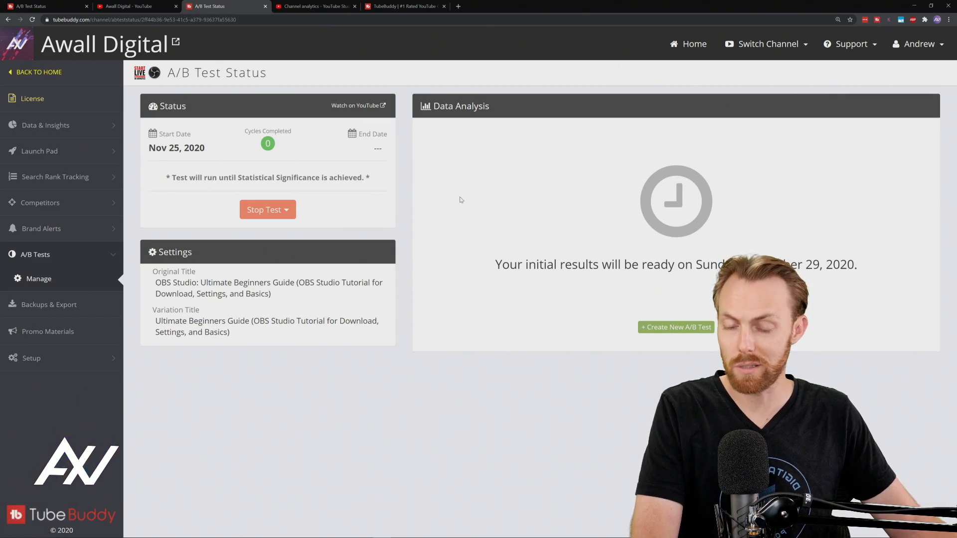
{"action": "left_click", "coordinate": [283, 213]}
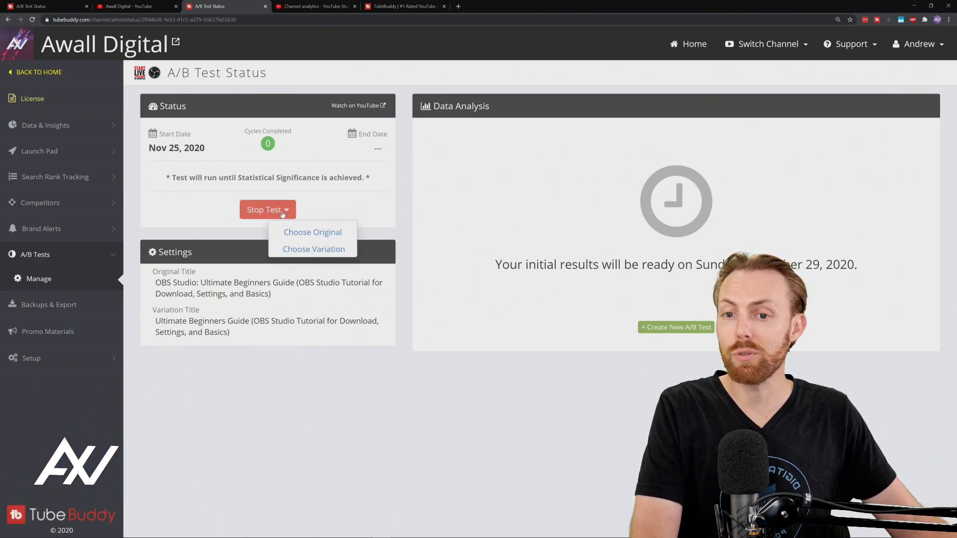
{"action": "left_click", "coordinate": [384, 207]}
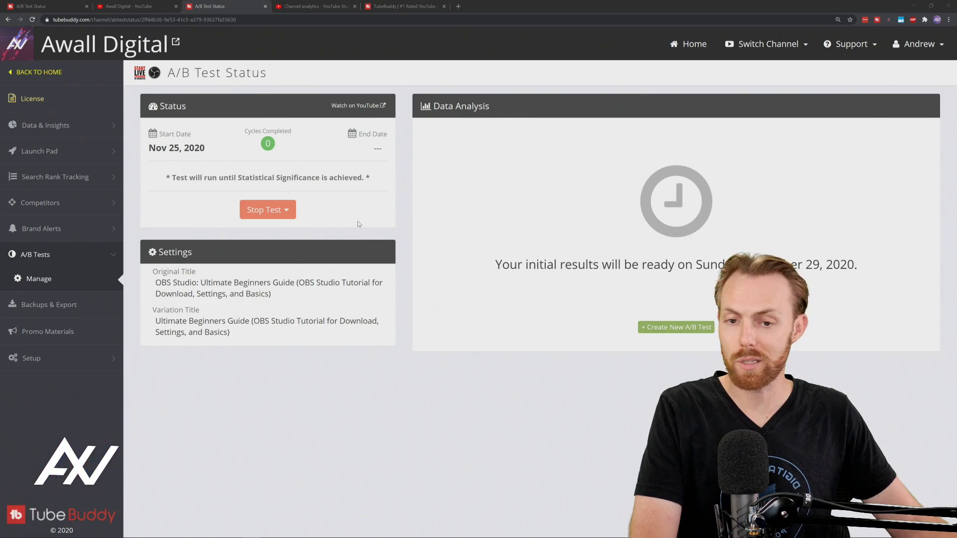
{"action": "left_click", "coordinate": [283, 210]}
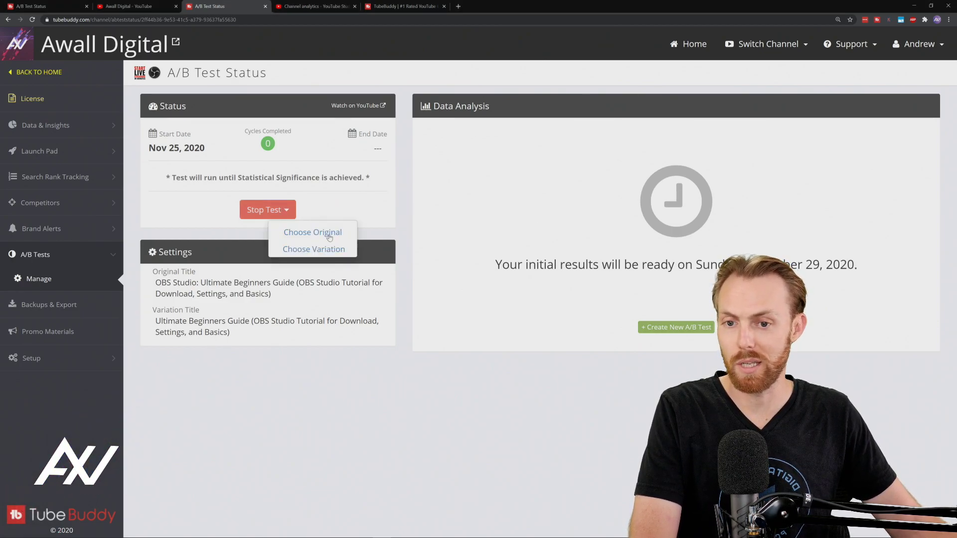
{"action": "left_click", "coordinate": [313, 233]}
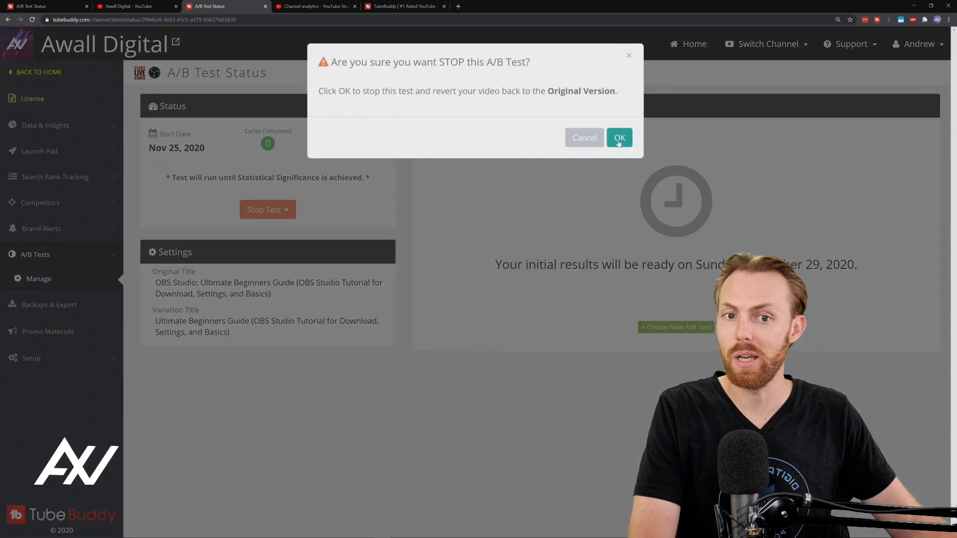
{"action": "left_click", "coordinate": [619, 139]}
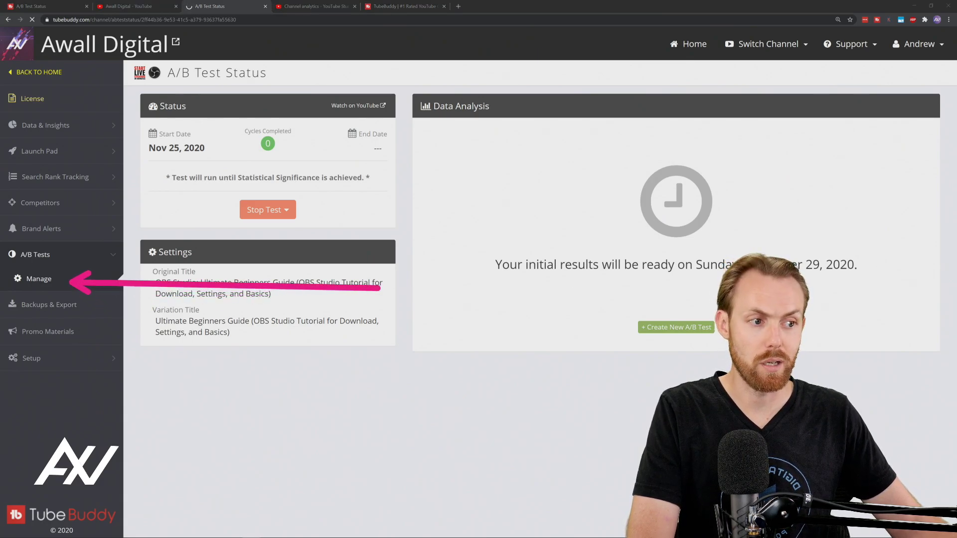
Step: Delete the stopped OBS Studio test from Manage and filter the list to In Progress
{"action": "left_click", "coordinate": [40, 280]}
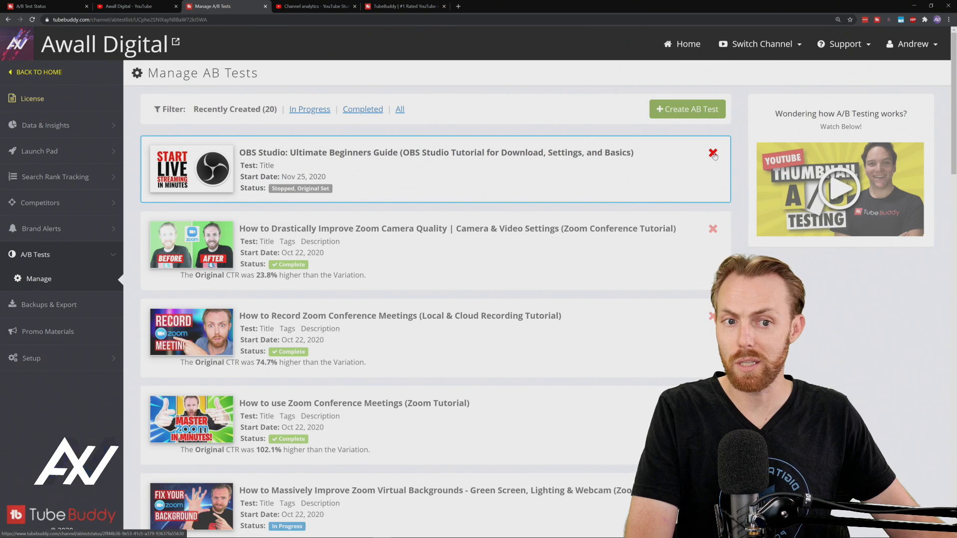
{"action": "left_click", "coordinate": [713, 154]}
{"action": "left_click", "coordinate": [533, 150]}
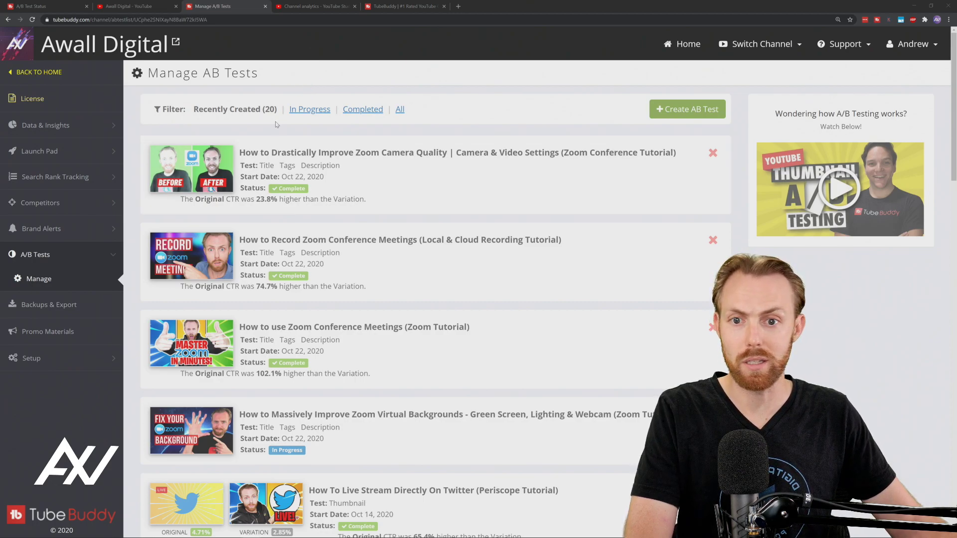
{"action": "left_click", "coordinate": [306, 110]}
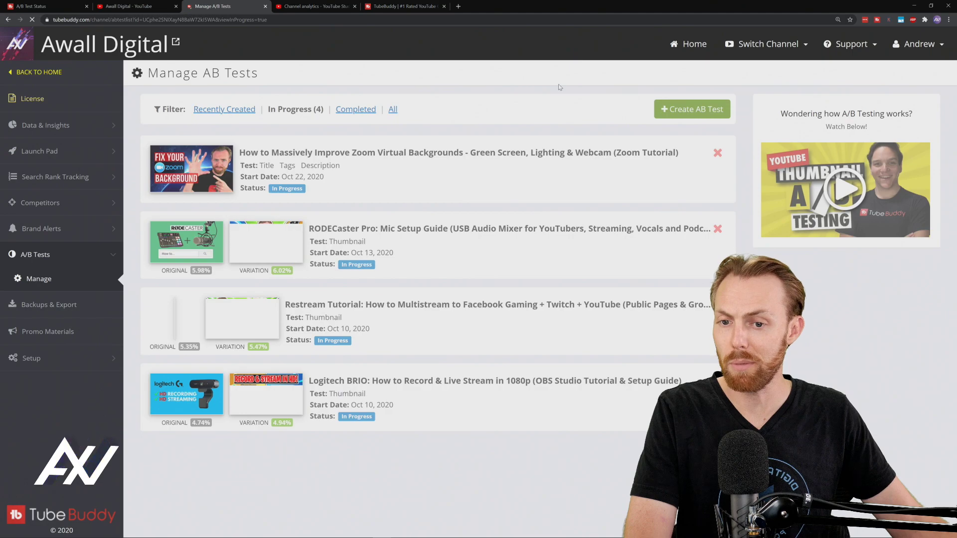